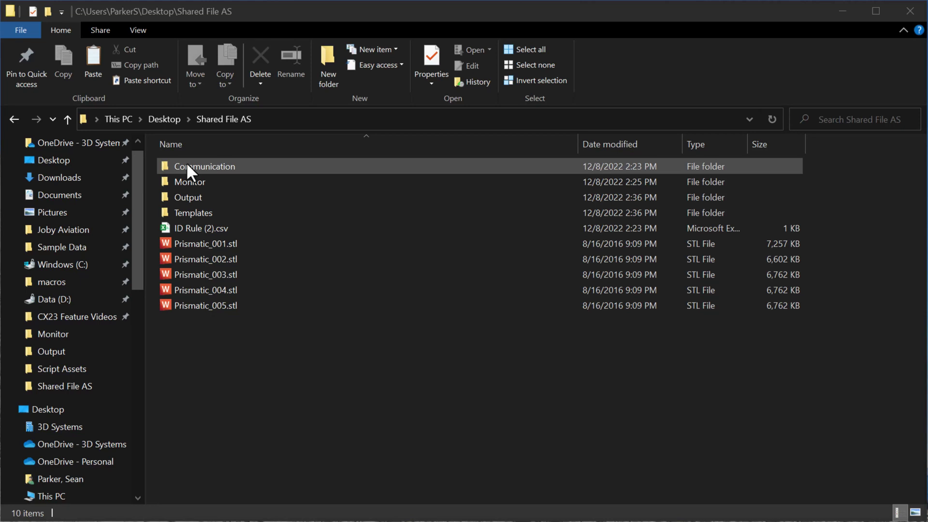
Step: Browse the Communication, Monitor and Output folders, confirm Templates holds VolAS.scrpt, and open ID Rule (2).csv
{"action": "left_click", "coordinate": [187, 165]}
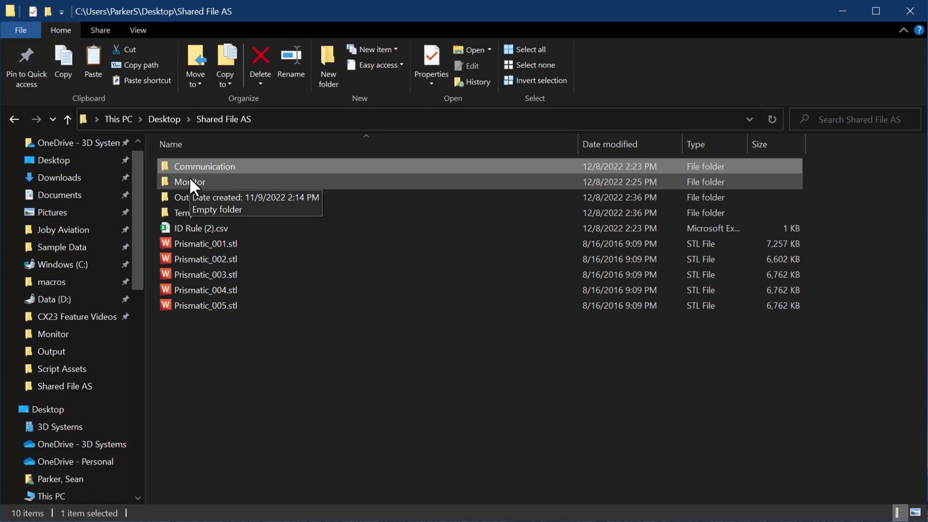
{"action": "left_click", "coordinate": [190, 180]}
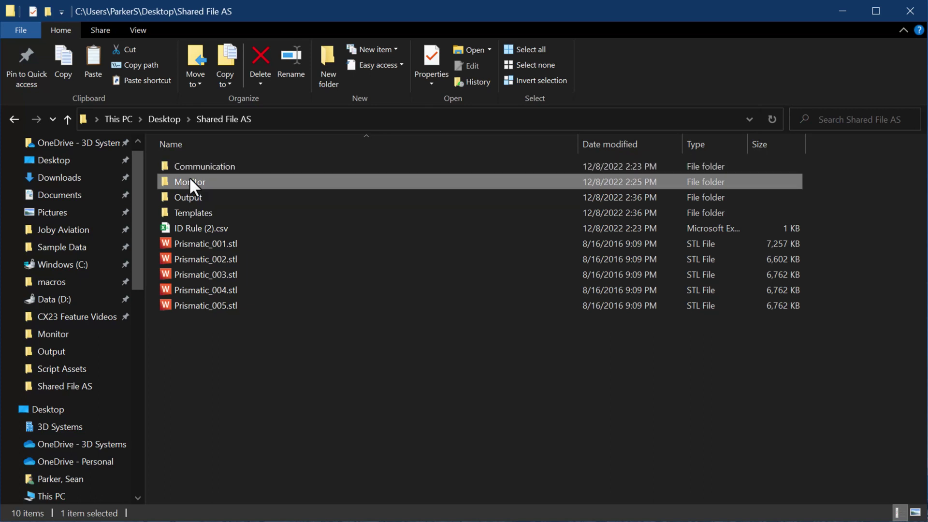
{"action": "left_click", "coordinate": [218, 195]}
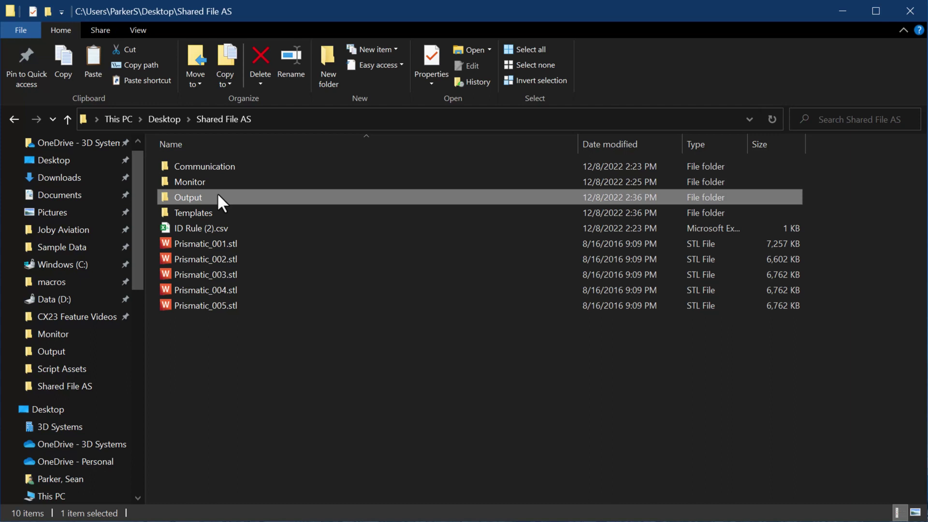
{"action": "double_click", "coordinate": [219, 208]}
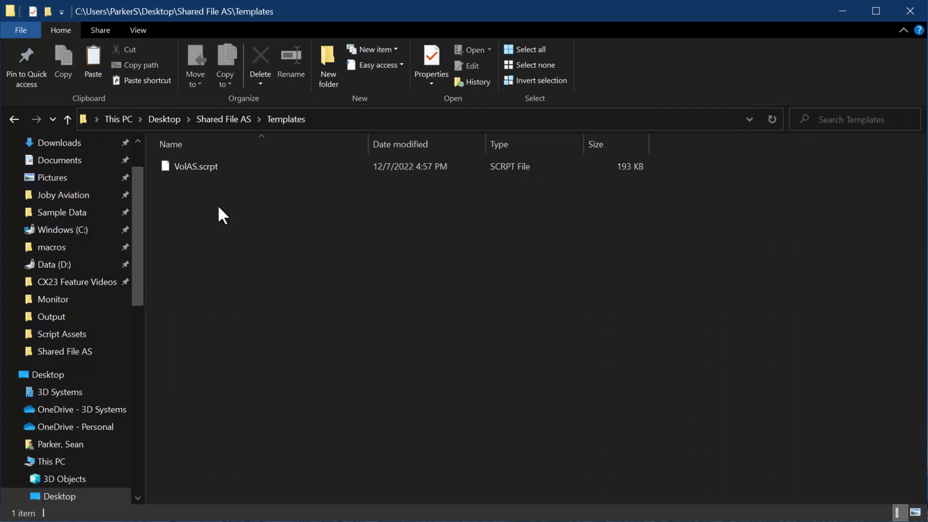
{"action": "key", "text": "BackSpace"}
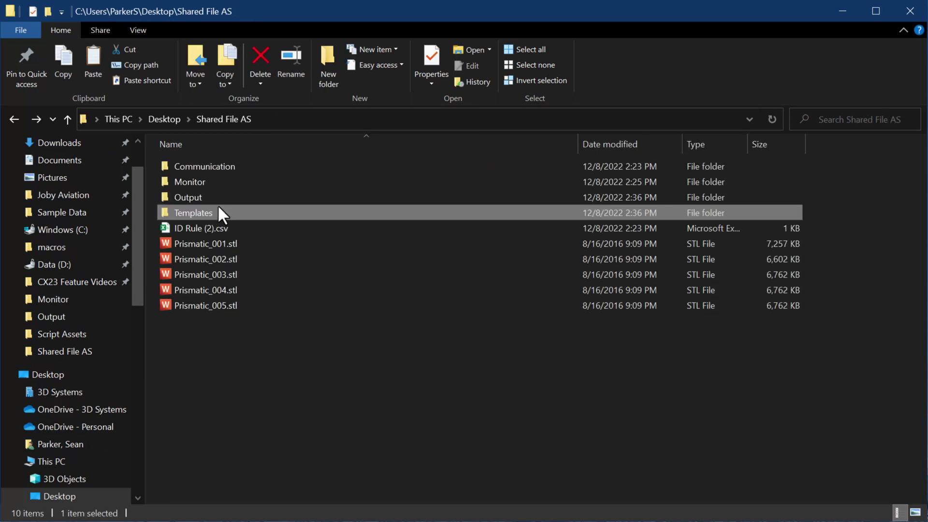
{"action": "left_click", "coordinate": [215, 225]}
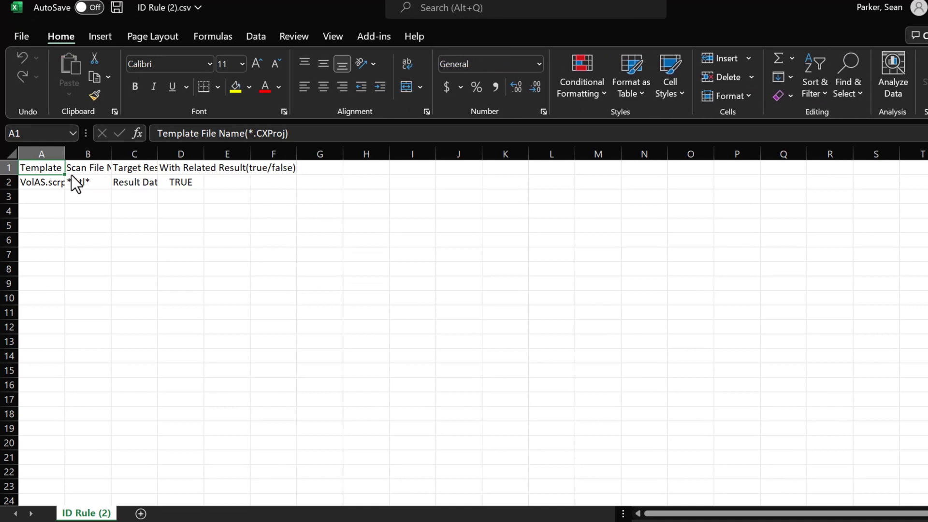
Step: Widen columns A and C to read the VolAS.scrpt rule, then close Excel without saving
{"action": "left_click_drag", "start_coordinate": [65, 154], "coordinate": [79, 181]}
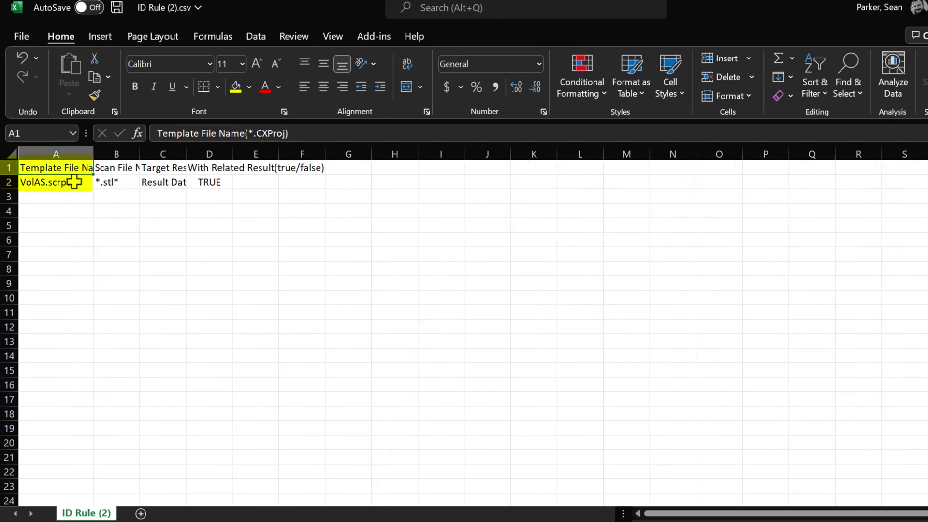
{"action": "left_click_drag", "start_coordinate": [186, 154], "coordinate": [199, 154]}
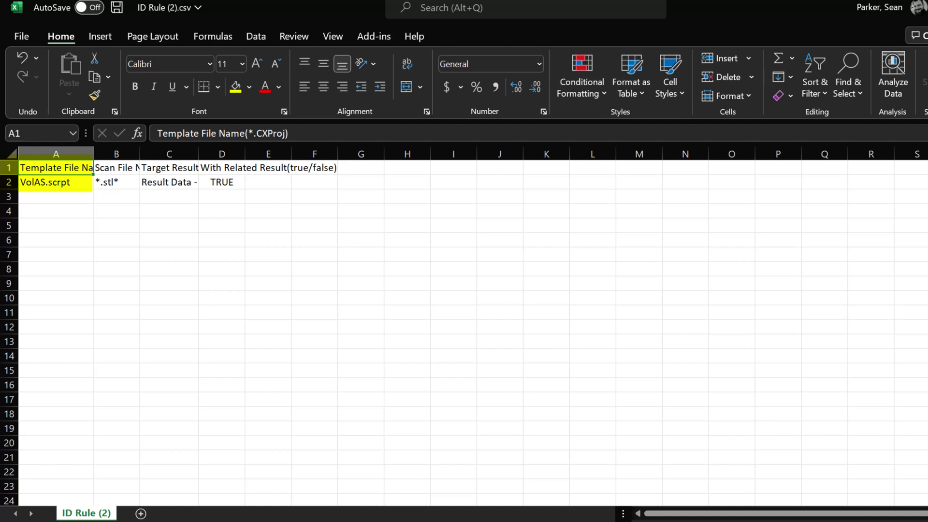
{"action": "key", "text": "alt+F4"}
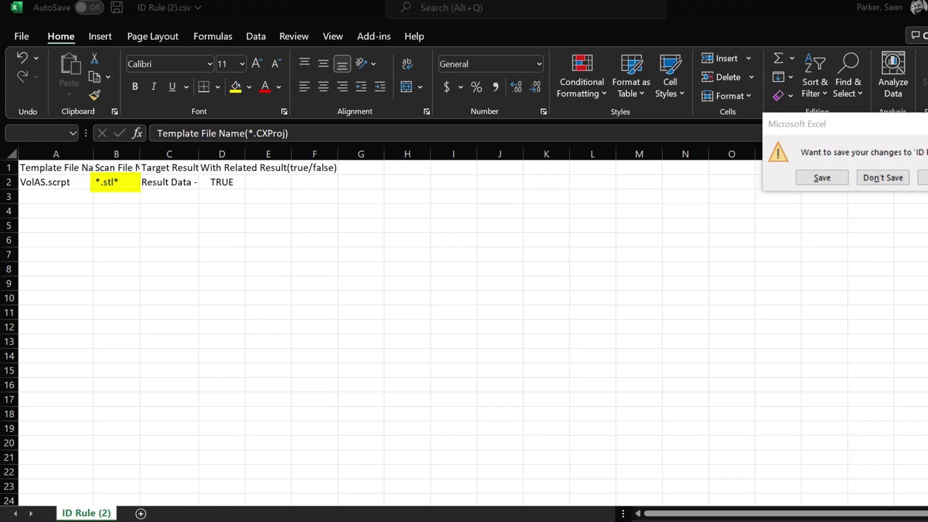
{"action": "left_click", "coordinate": [902, 177]}
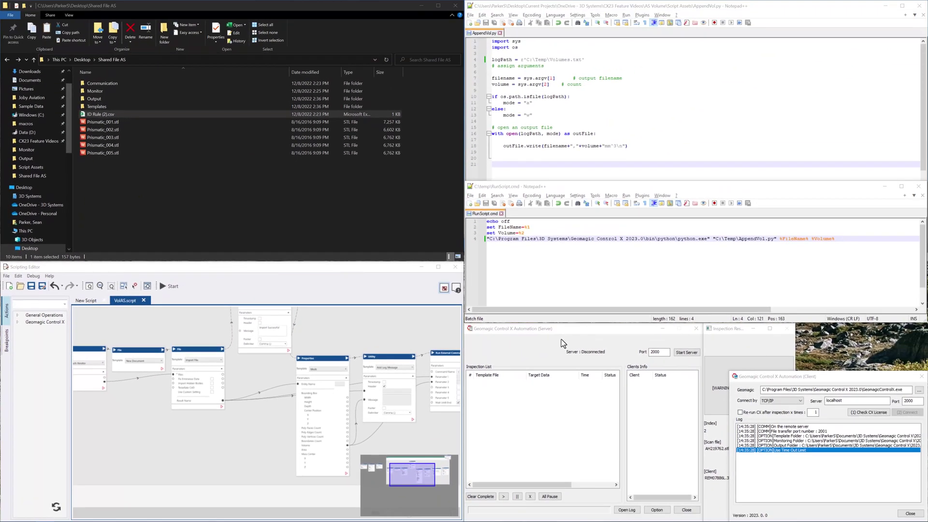
Step: Enable deleting Communication folder files older than 3 days in the server options
{"action": "left_click", "coordinate": [657, 511]}
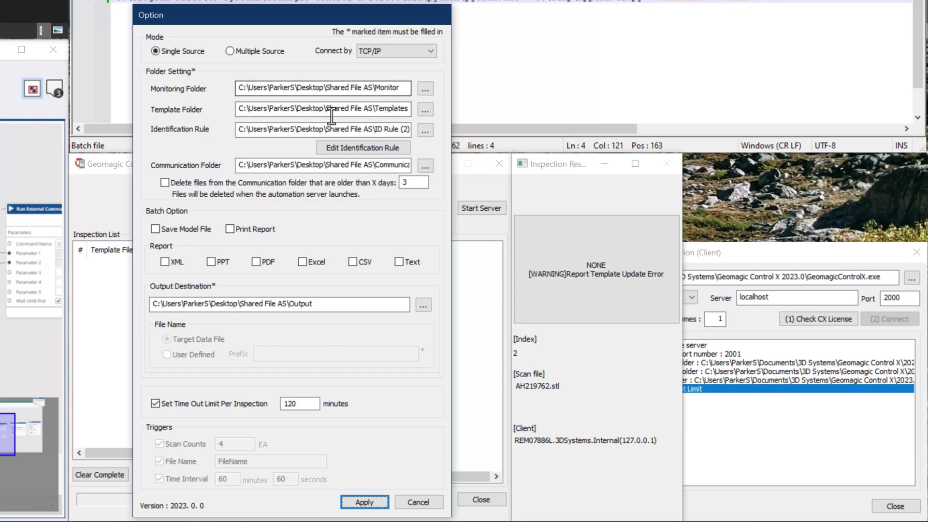
{"action": "left_click", "coordinate": [165, 182]}
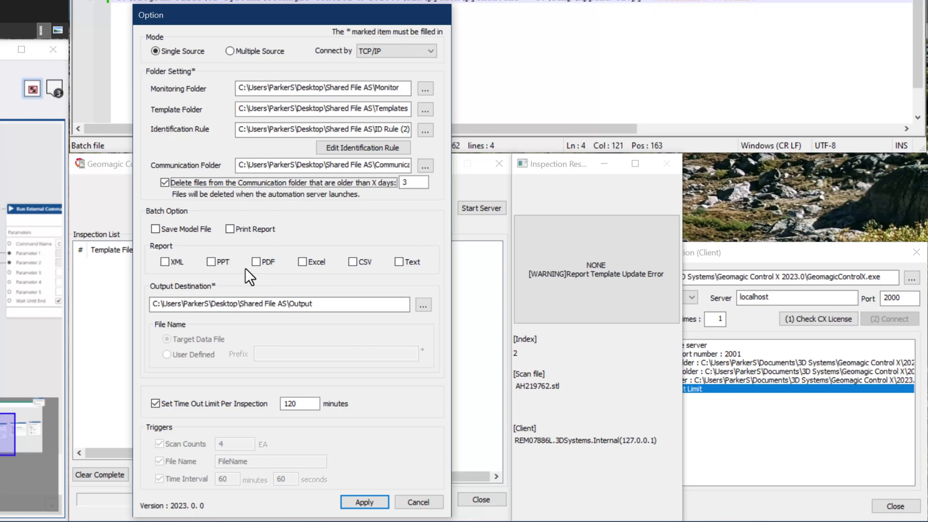
{"action": "left_click", "coordinate": [349, 501]}
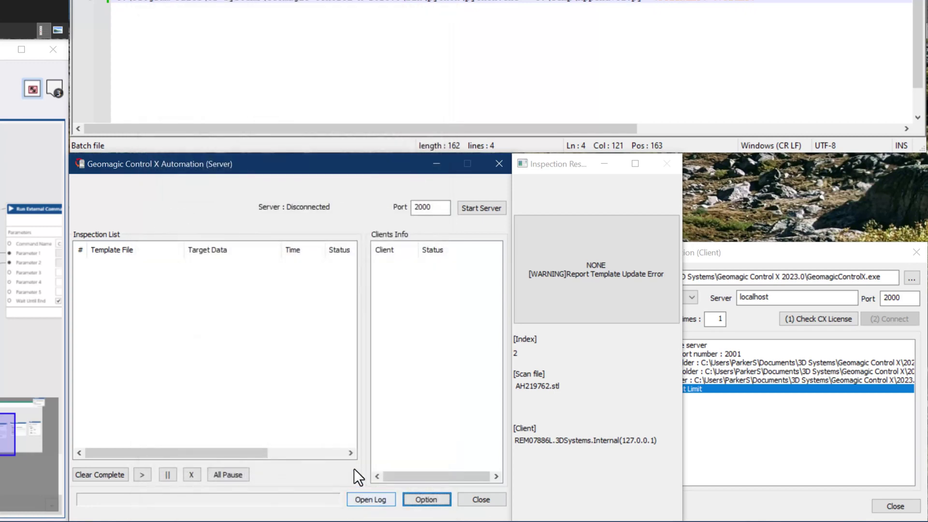
Step: Start the automation server, verify the client's Control X license, and connect the client
{"action": "left_click", "coordinate": [480, 208]}
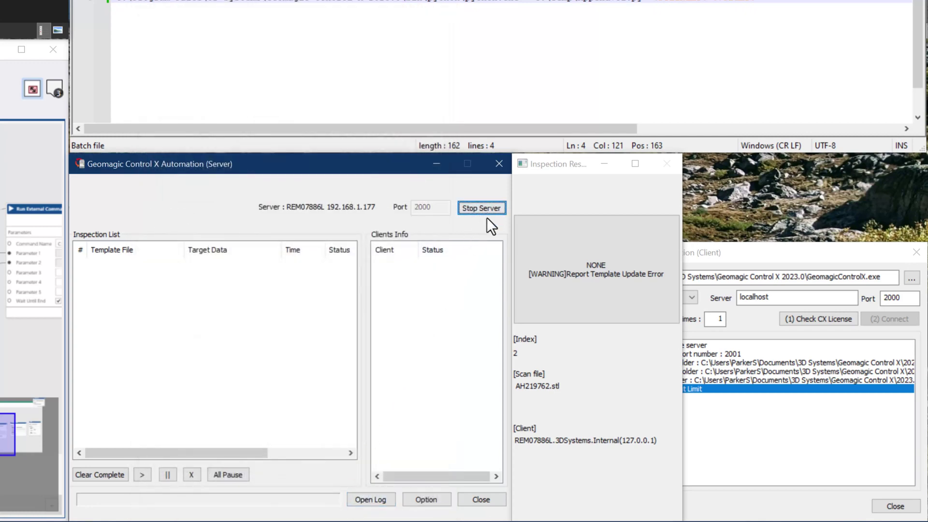
{"action": "left_click", "coordinate": [809, 319]}
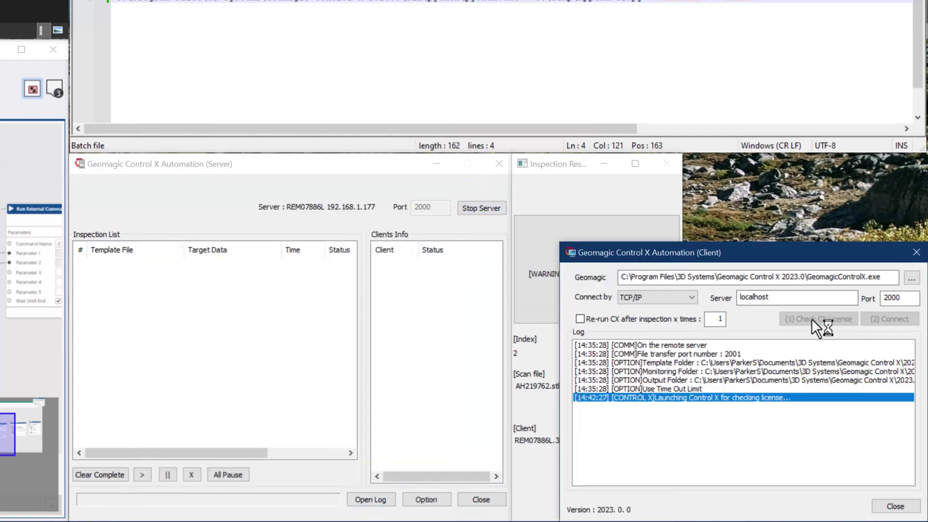
{"action": "left_click", "coordinate": [873, 319]}
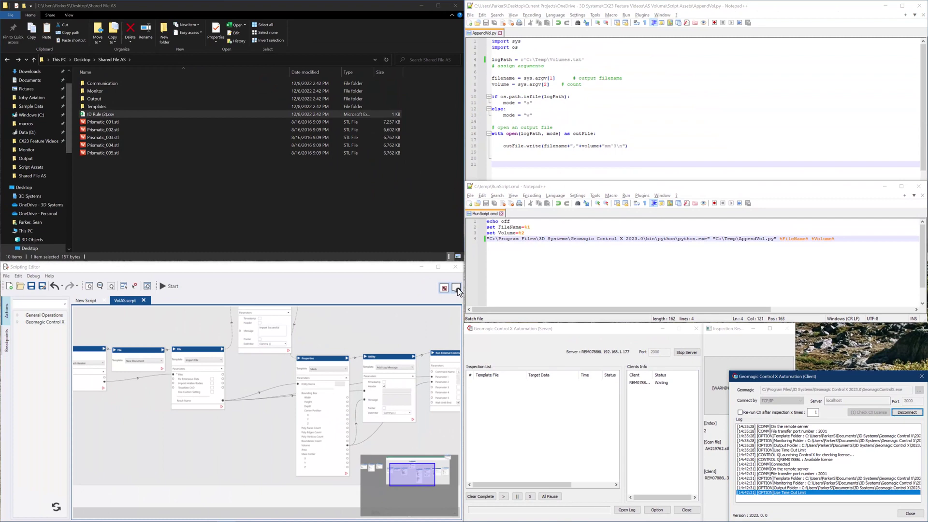
{"action": "left_click", "coordinate": [256, 172]}
{"action": "middle_click_drag", "start_coordinate": [208, 177], "coordinate": [576, 337]}
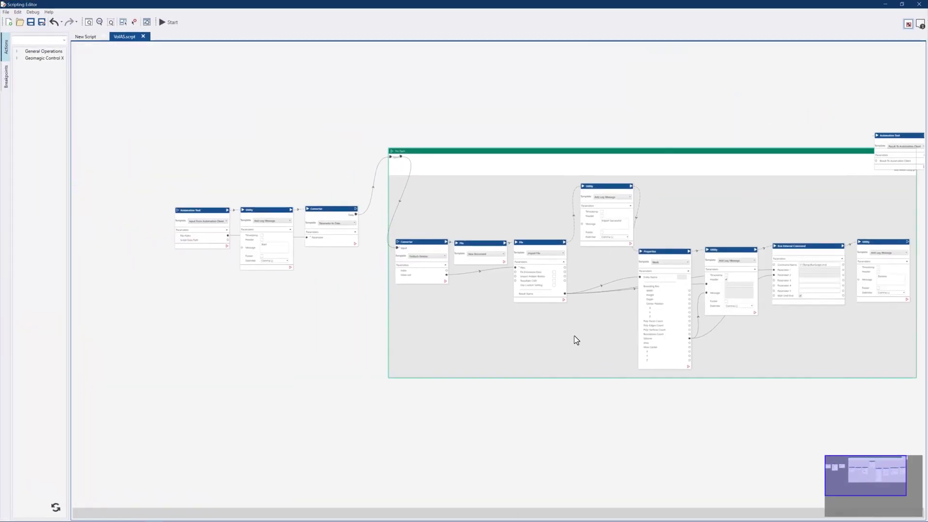
{"action": "scroll", "coordinate": [292, 274], "scroll_direction": "up", "scroll_amount": 5}
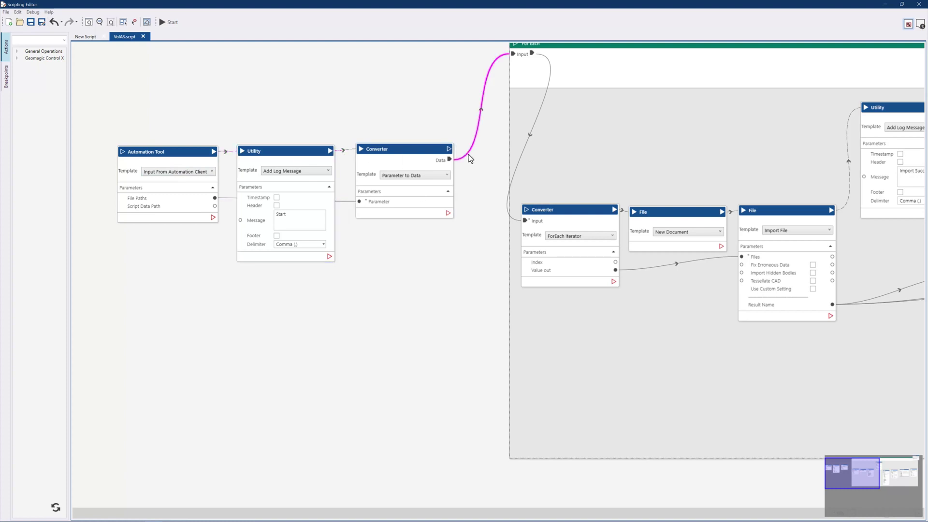
{"action": "middle_click_drag", "start_coordinate": [457, 201], "coordinate": [63, 219]}
{"action": "left_click", "coordinate": [159, 228]}
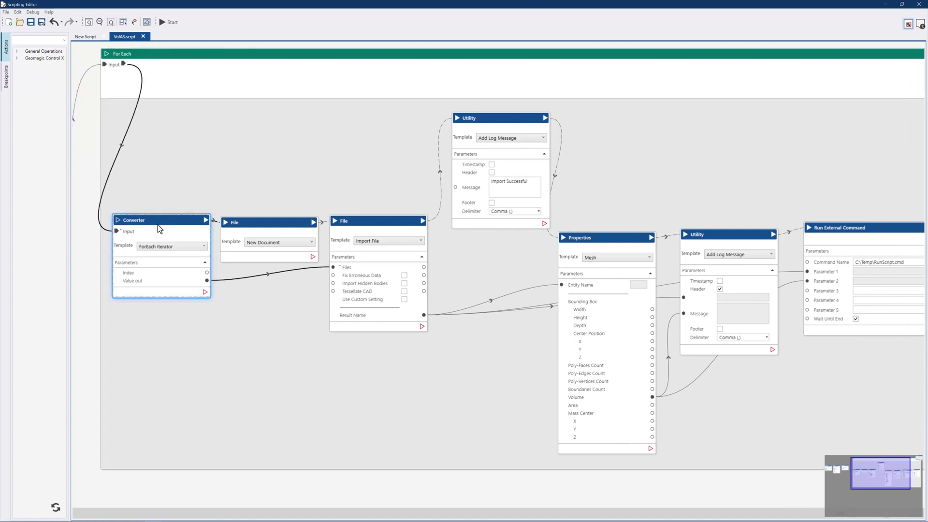
{"action": "left_click", "coordinate": [261, 225]}
{"action": "left_click", "coordinate": [361, 226]}
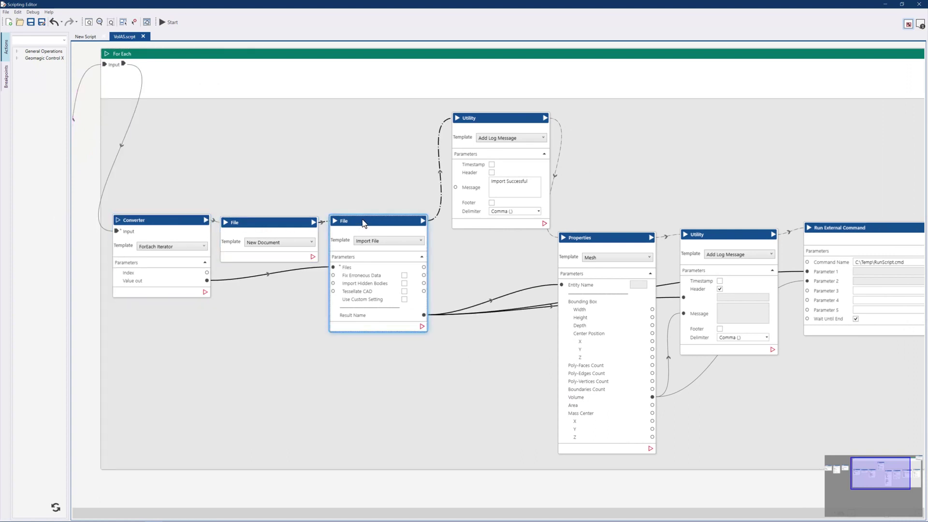
{"action": "left_click", "coordinate": [615, 386]}
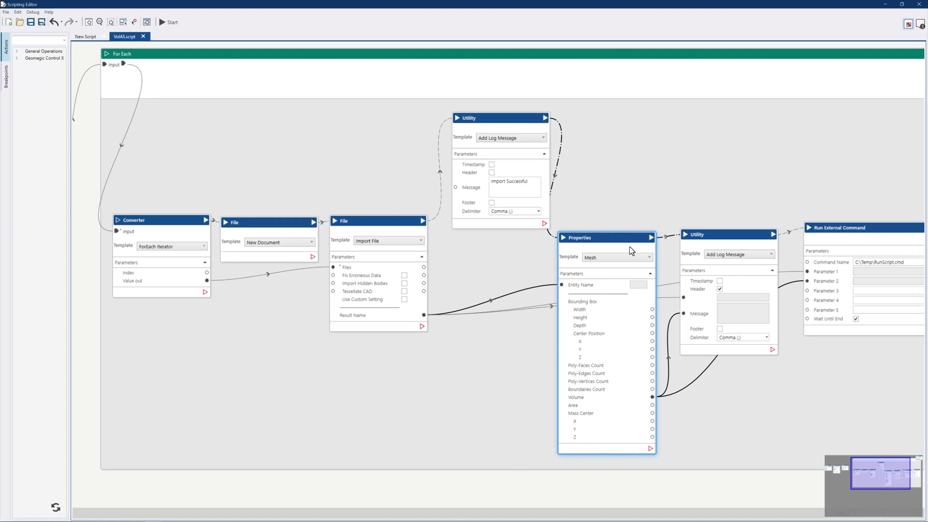
{"action": "left_click", "coordinate": [662, 391]}
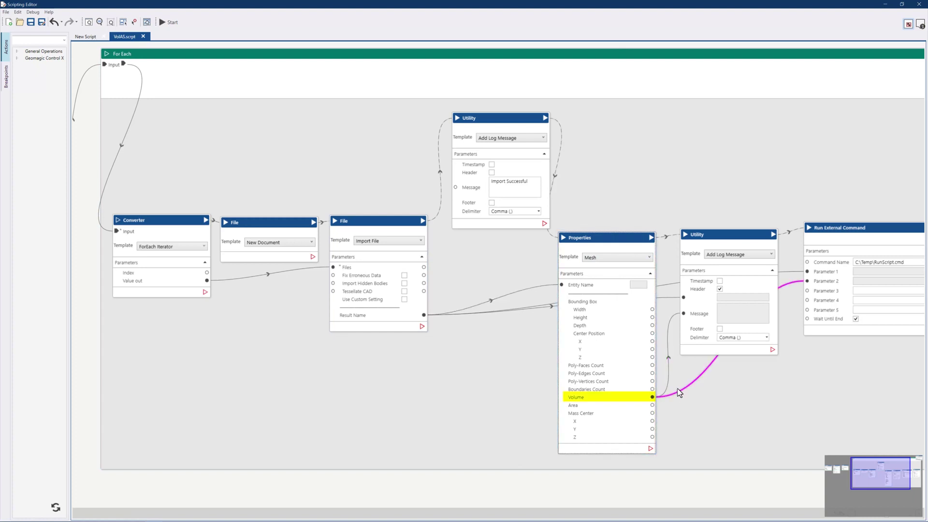
{"action": "left_click", "coordinate": [677, 388]}
{"action": "middle_click_drag", "start_coordinate": [780, 376], "coordinate": [554, 384]}
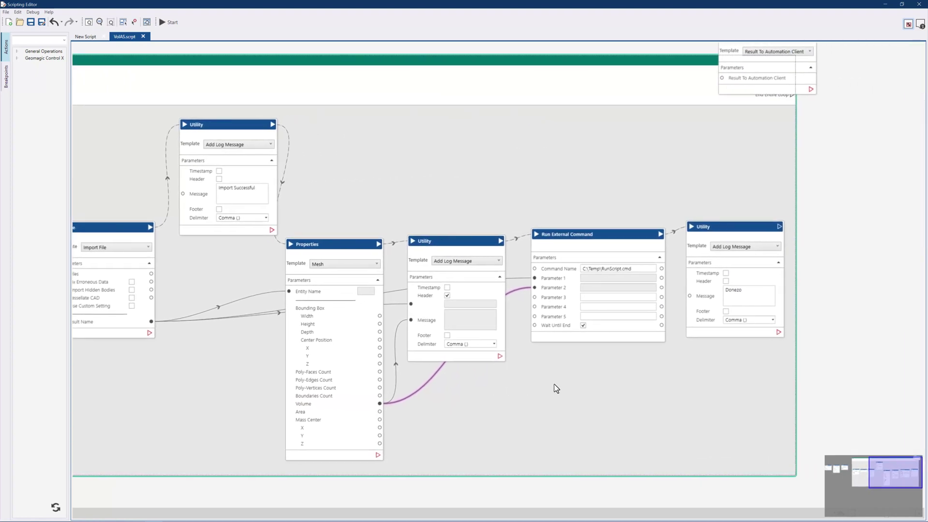
{"action": "left_click", "coordinate": [629, 329]}
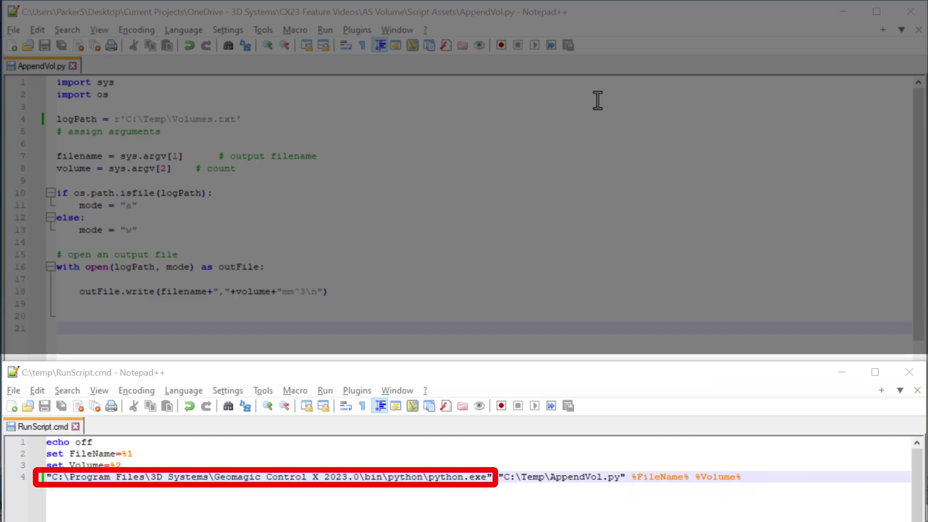
Step: Maximize the Notepad++ window showing the AppendVol.py code
{"action": "double_click", "coordinate": [483, 8]}
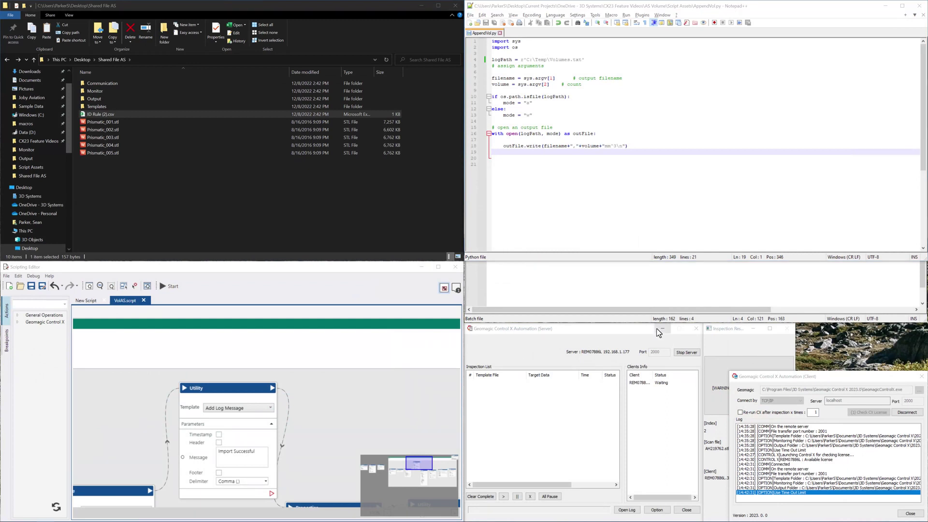
Step: Move Prismatic_001.stl into Monitor and confirm Volumes.txt records its volume as 349660.63307747 mm^3
{"action": "left_click", "coordinate": [102, 122]}
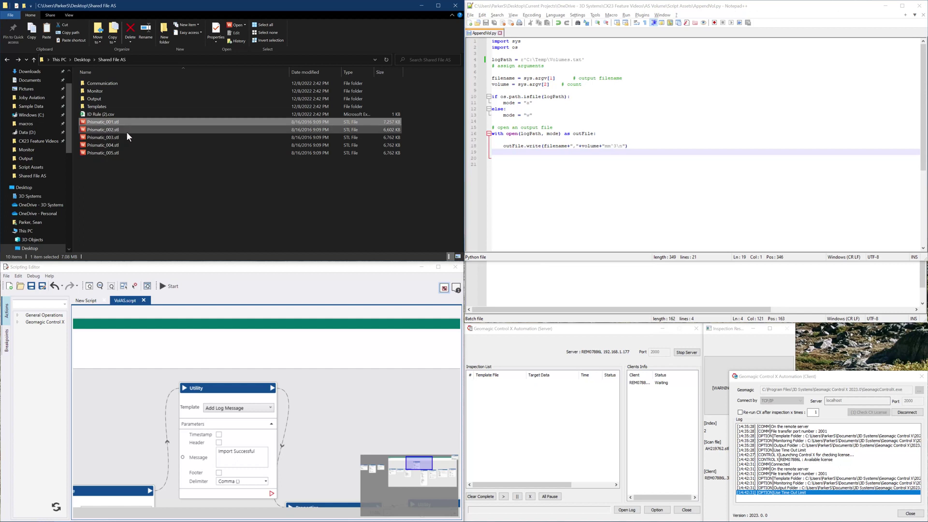
{"action": "left_click_drag", "start_coordinate": [111, 121], "coordinate": [111, 95]}
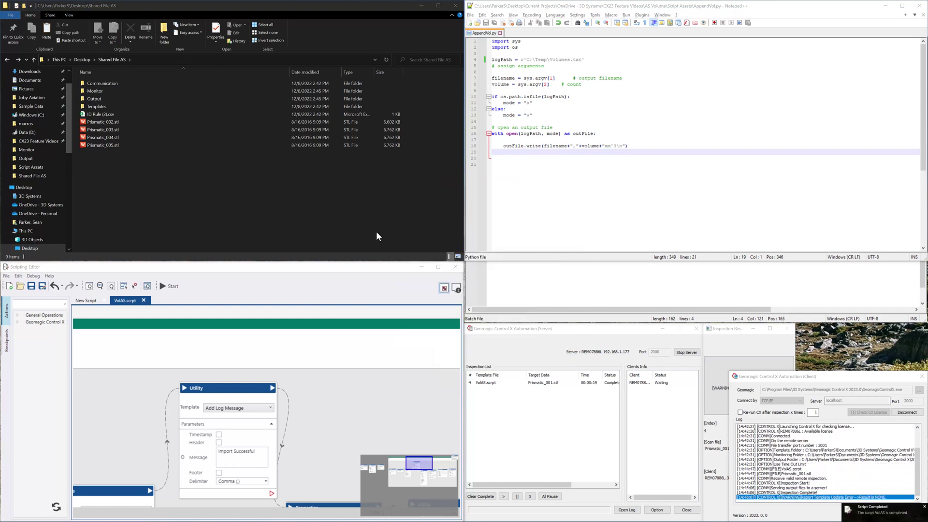
{"action": "double_click", "coordinate": [94, 99]}
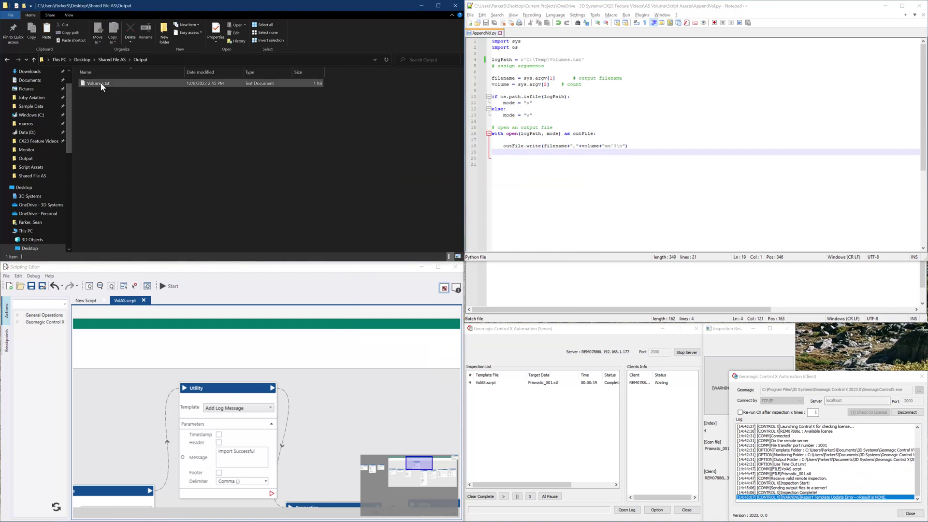
{"action": "left_click", "coordinate": [100, 83]}
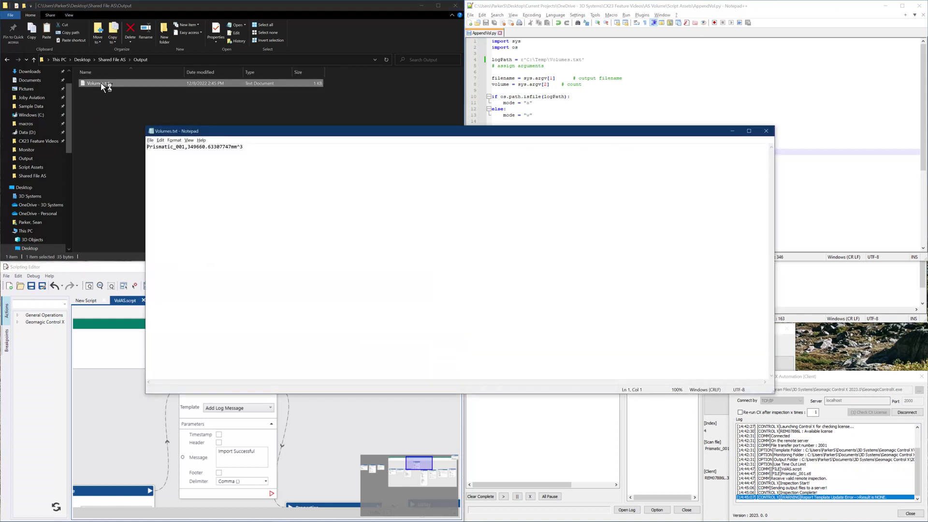
{"action": "left_click_drag", "start_coordinate": [255, 152], "coordinate": [156, 151]}
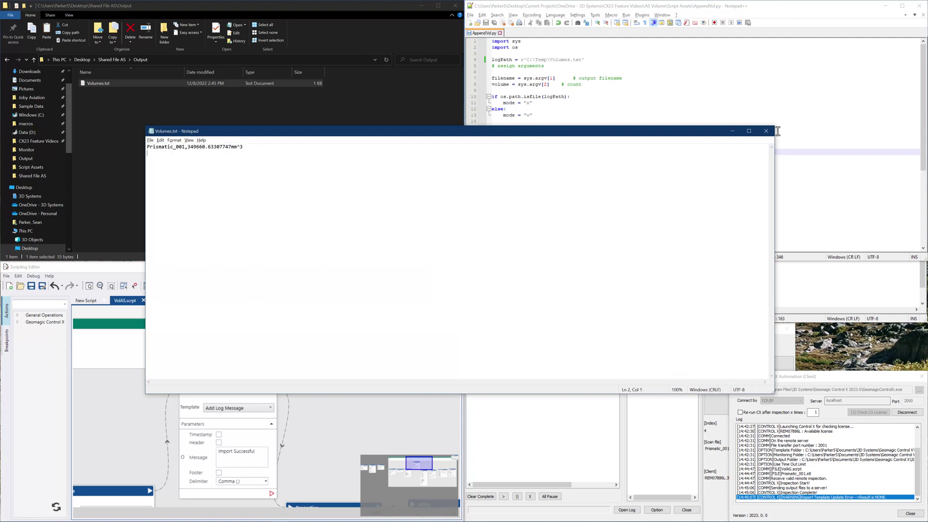
{"action": "left_click", "coordinate": [766, 131]}
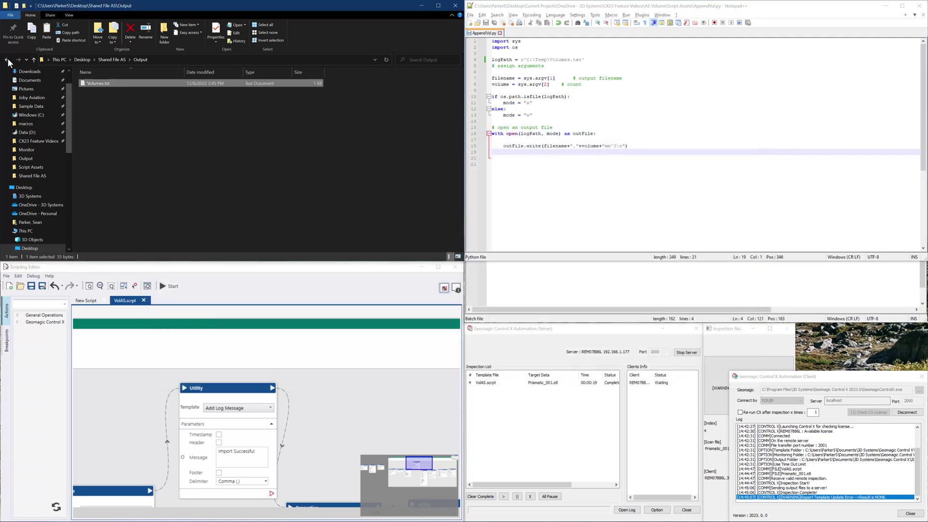
Step: Move Prismatic_002.stl and Prismatic_003.stl into Monitor, then reopen Volumes.txt showing three volumes
{"action": "left_click", "coordinate": [7, 59]}
{"action": "left_click", "coordinate": [103, 122]}
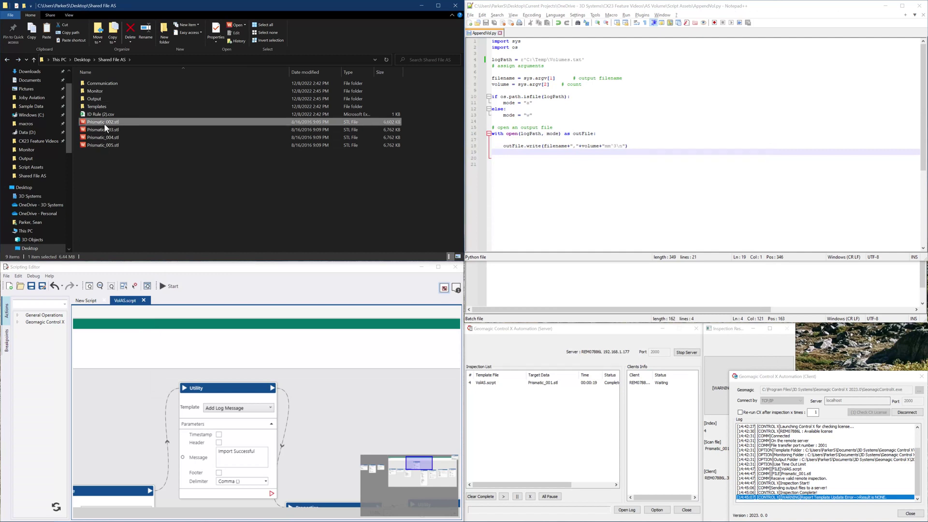
{"action": "left_click", "coordinate": [102, 130], "text": "shift"}
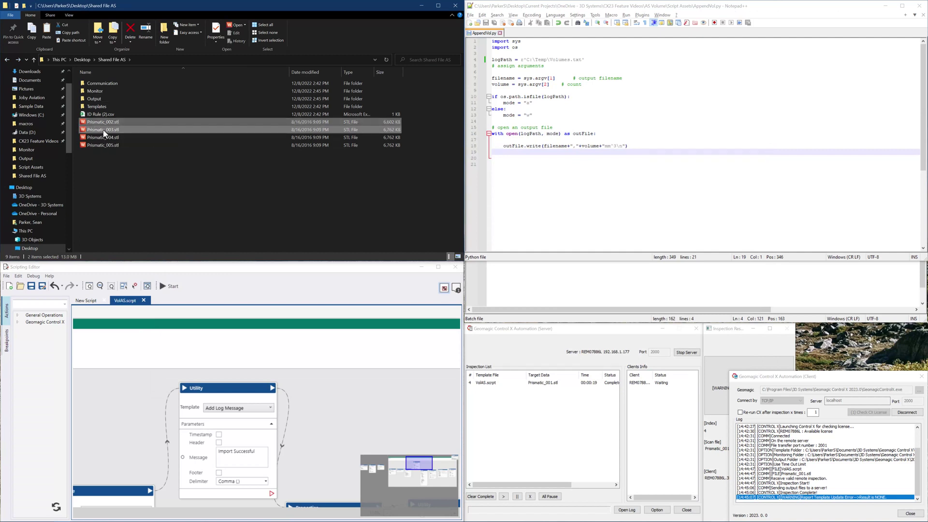
{"action": "left_click_drag", "start_coordinate": [104, 112], "coordinate": [105, 91]}
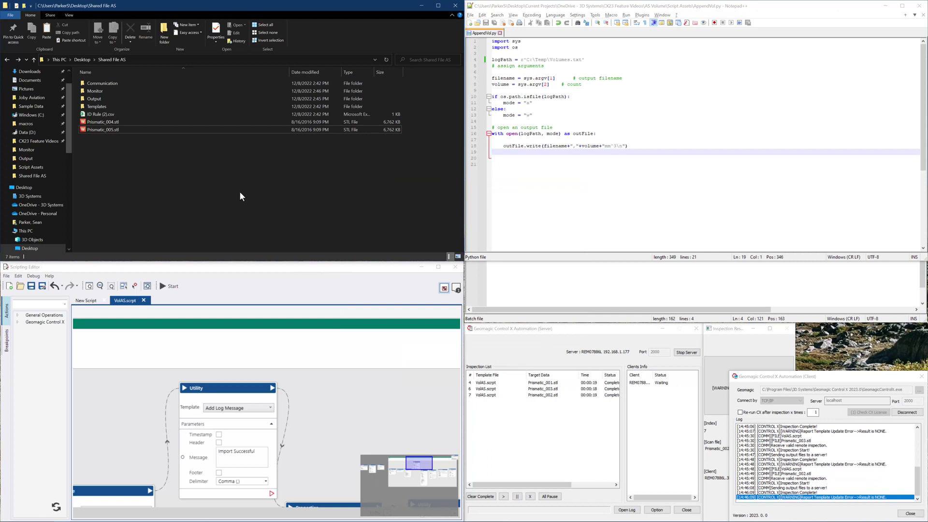
{"action": "double_click", "coordinate": [95, 99]}
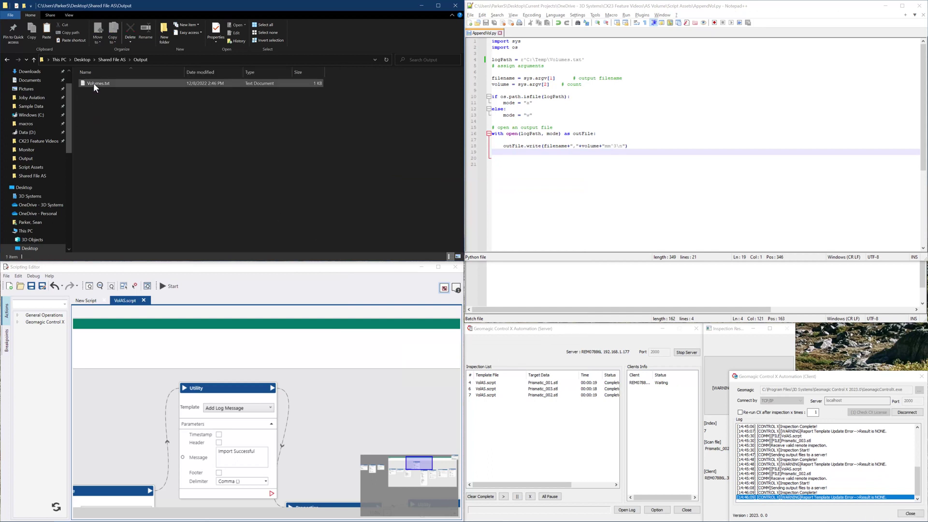
{"action": "double_click", "coordinate": [93, 83]}
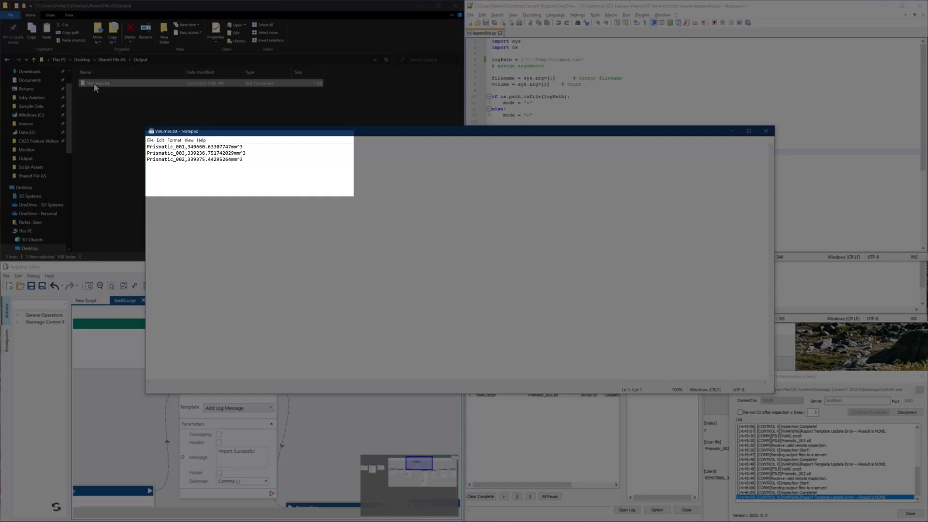